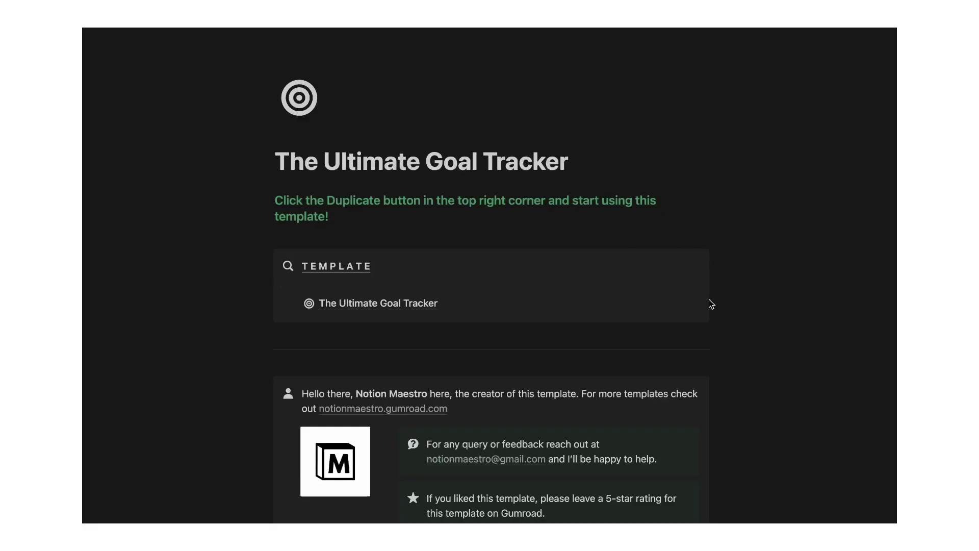
Open 'The Ultimate Goal Tracker' template page to reach its Goals This Month board
click(442, 303)
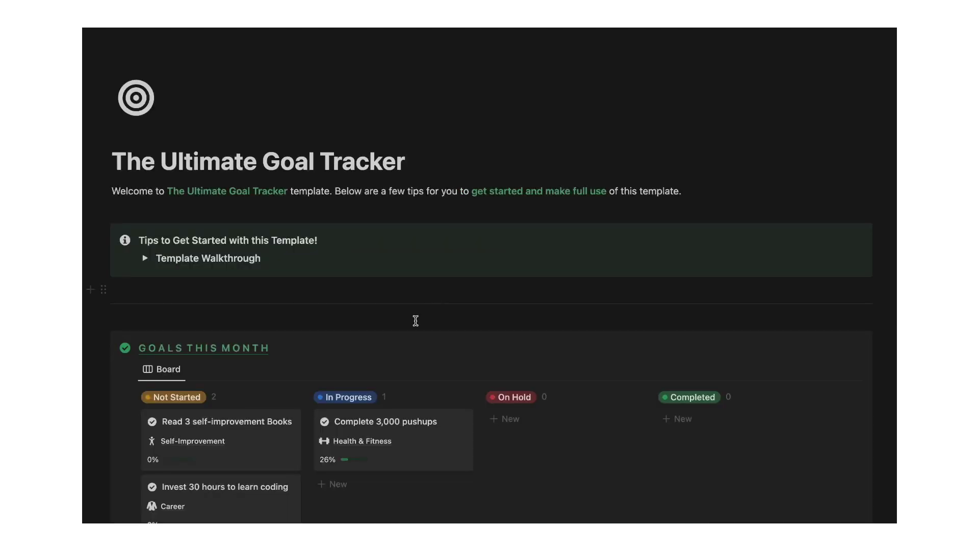
scroll(415, 321, down, 3)
scroll(415, 321, down, 2)
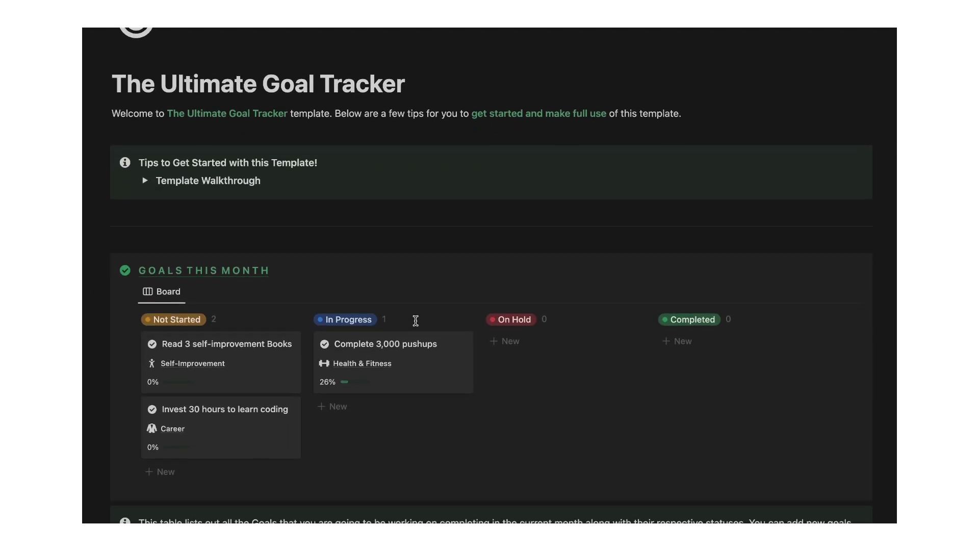
scroll(415, 321, down, 3)
scroll(417, 325, down, 2)
mouse_move(176, 239)
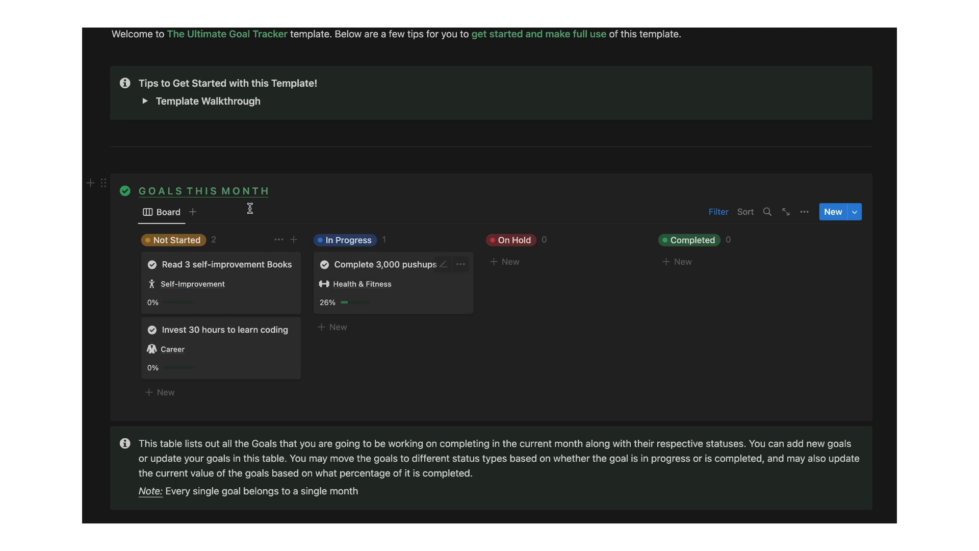
scroll(388, 385, down, 2)
scroll(388, 385, down, 1)
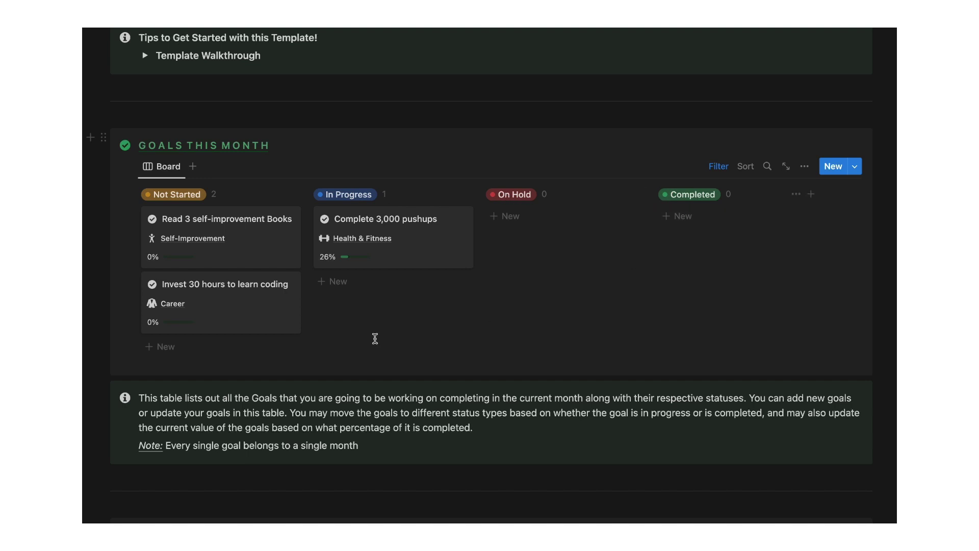
Create a Not Started card titled 'Donate $100 towards charity', replacing the default New Goal title
click(226, 351)
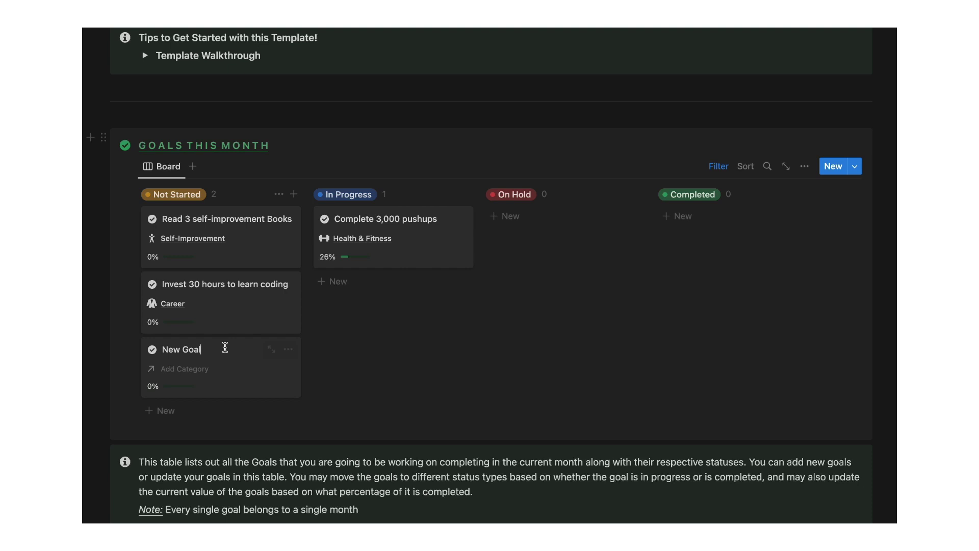
key(ctrl+a)
key(BackSpace)
text(Donate $100 towards charity)
click(354, 361)
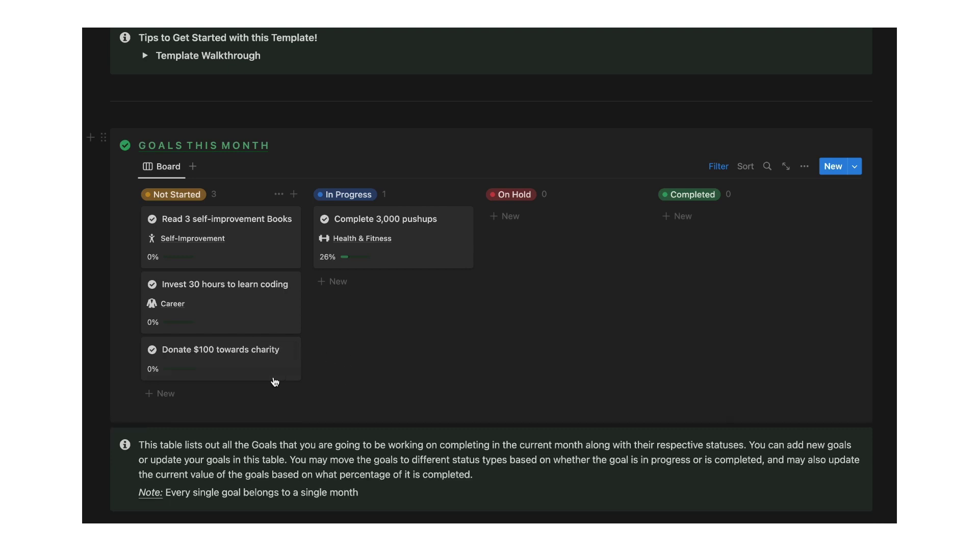
Set the charity goal's Target Value to 100
click(244, 376)
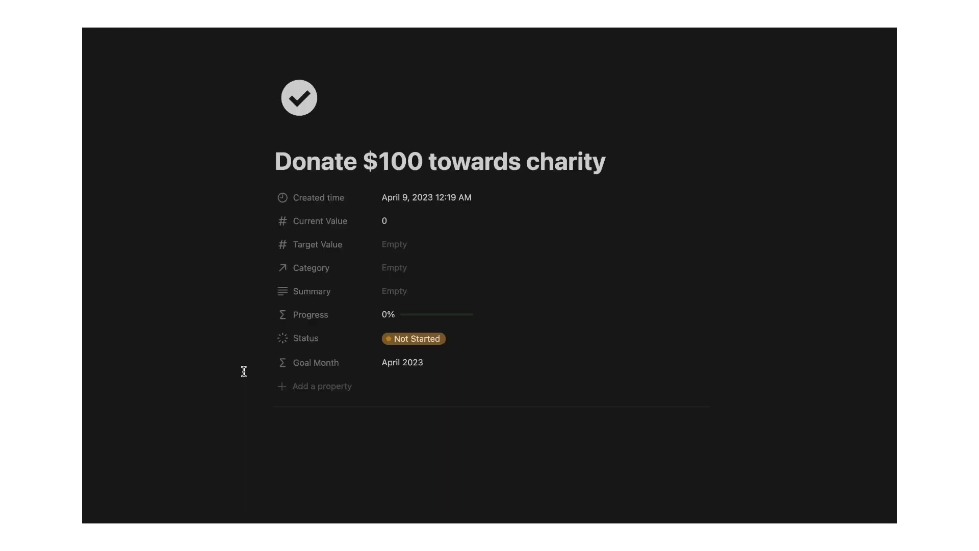
click(417, 243)
text(100)
key(Return)
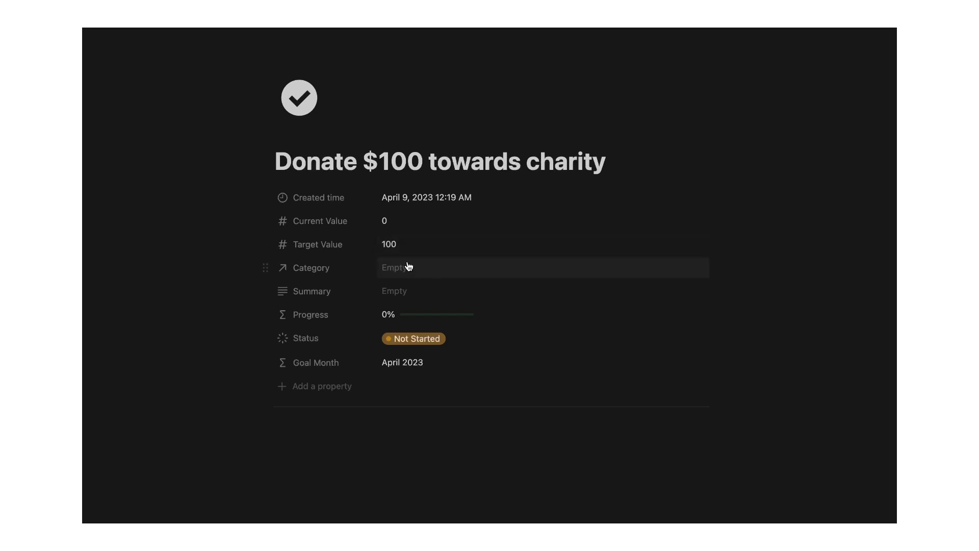
Link the Miscellaneous category to the charity goal
click(410, 268)
text(mis)
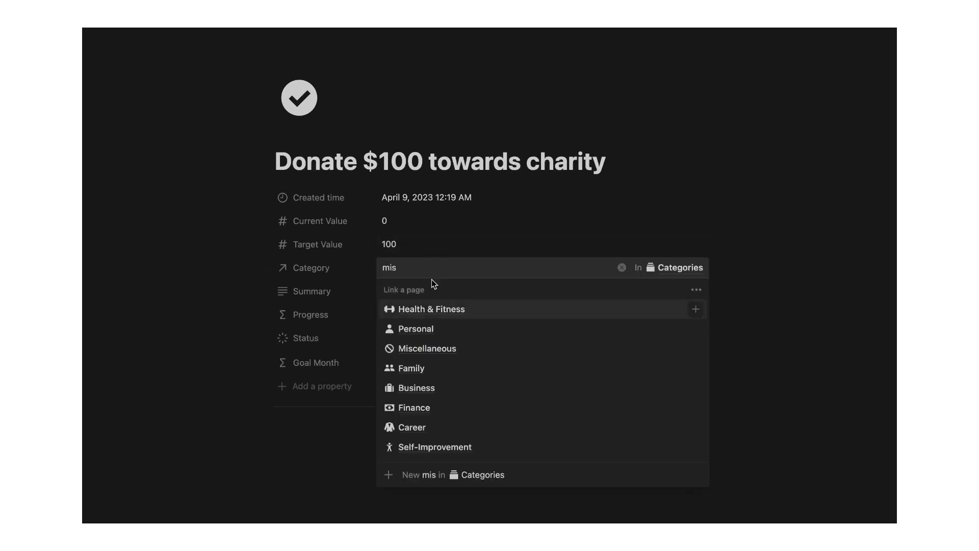
key(Return)
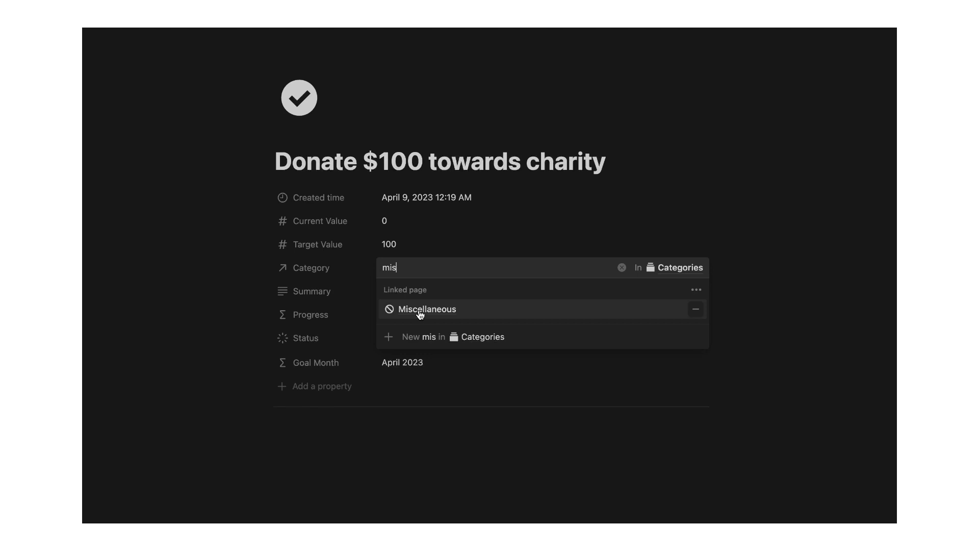
click(162, 153)
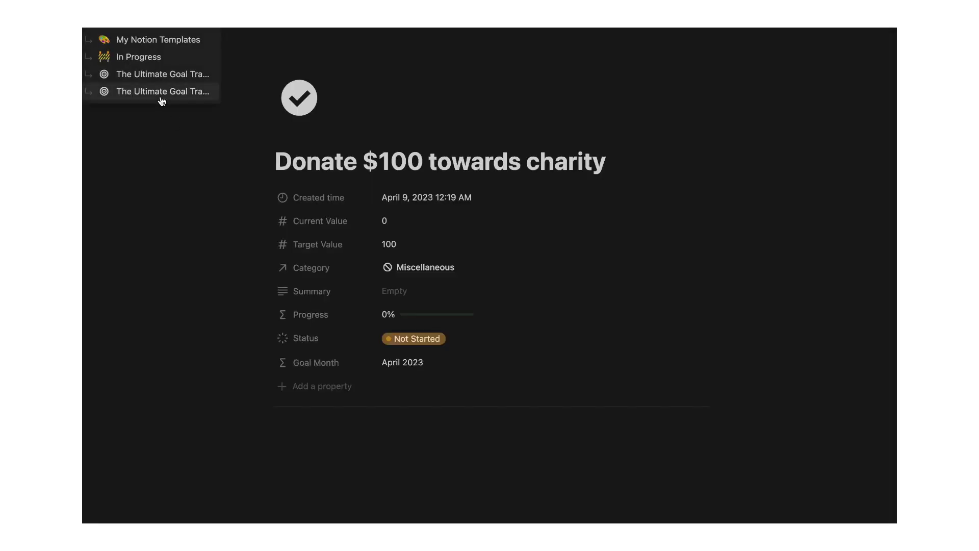
Change the charity goal's Current Value to 100 for 100% progress, then return to the board
click(165, 91)
scroll(230, 413, down, 1)
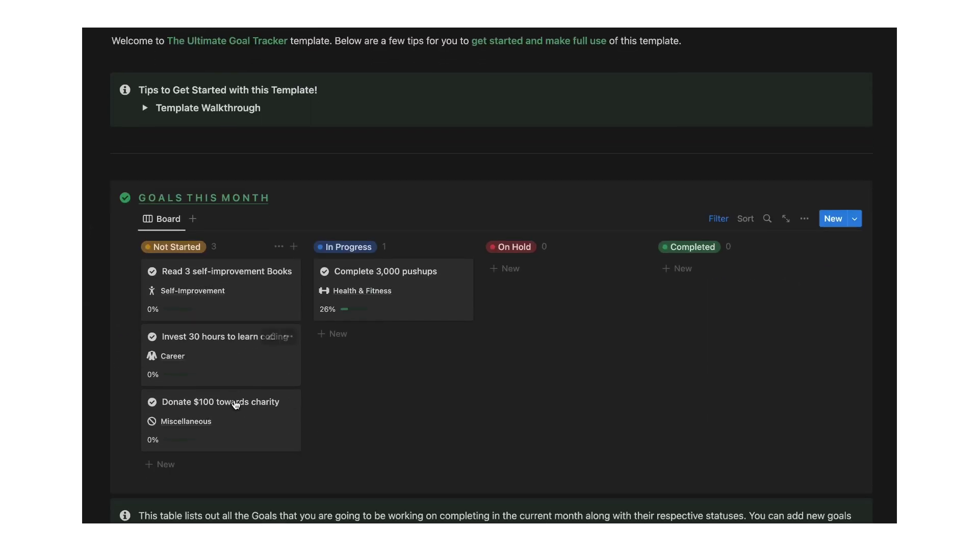
click(238, 430)
click(398, 221)
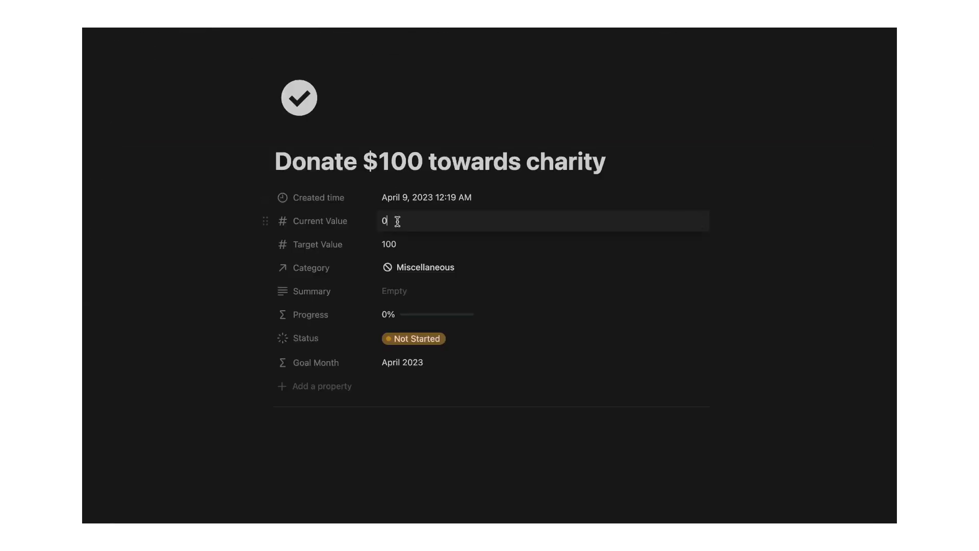
key(BackSpace)
text(100)
key(Return)
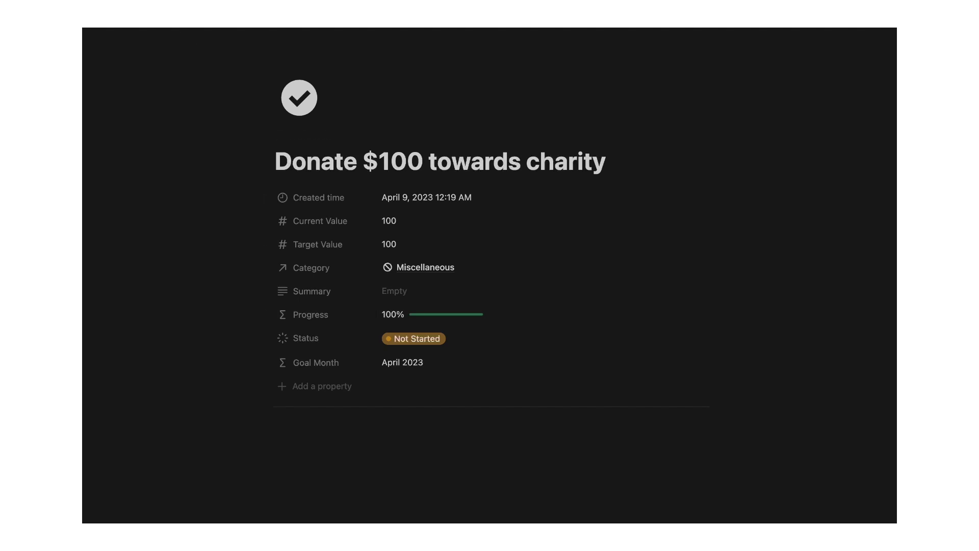
click(149, 92)
scroll(208, 442, down, 2)
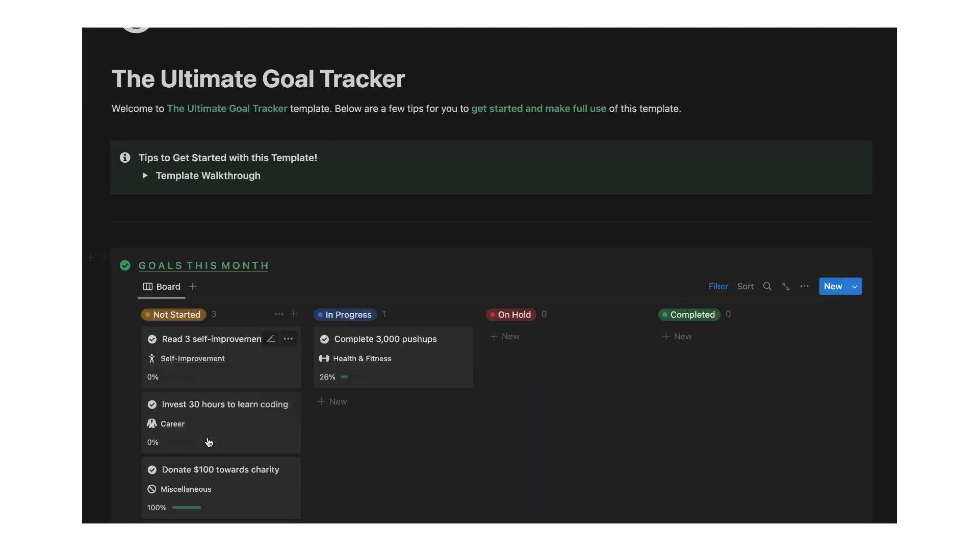
scroll(209, 441, down, 3)
drag(230, 272, 761, 140)
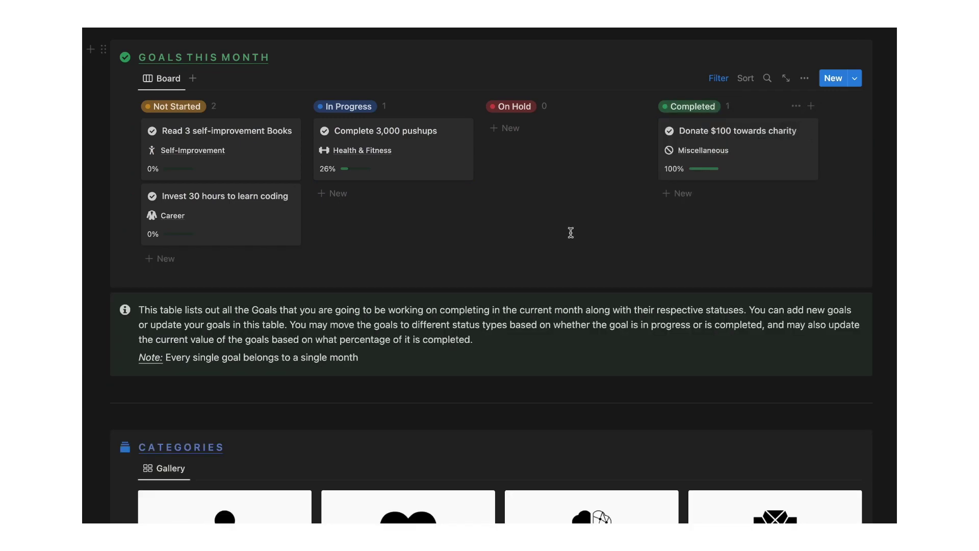
scroll(570, 233, down, 5)
scroll(570, 232, down, 2)
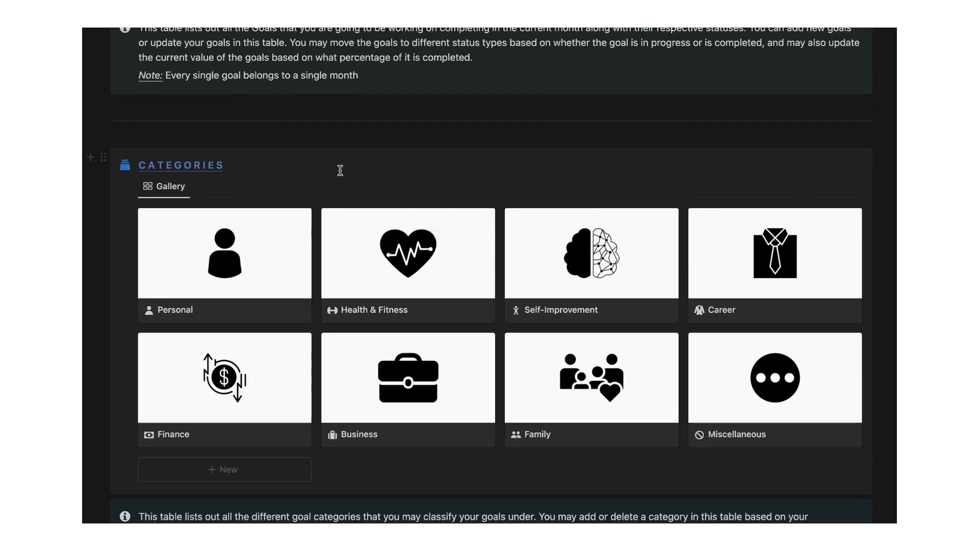
scroll(341, 170, down, 3)
scroll(340, 170, down, 1)
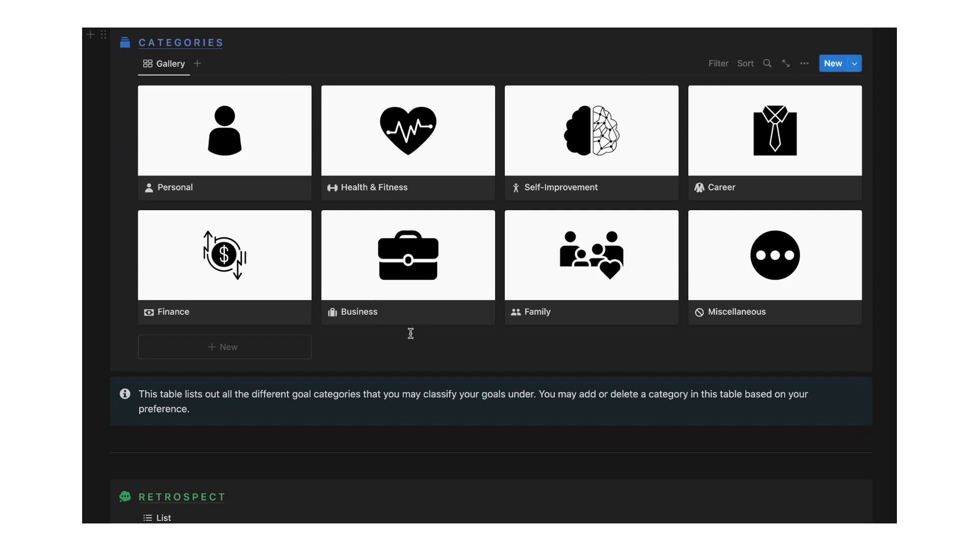
mouse_move(413, 333)
click(444, 162)
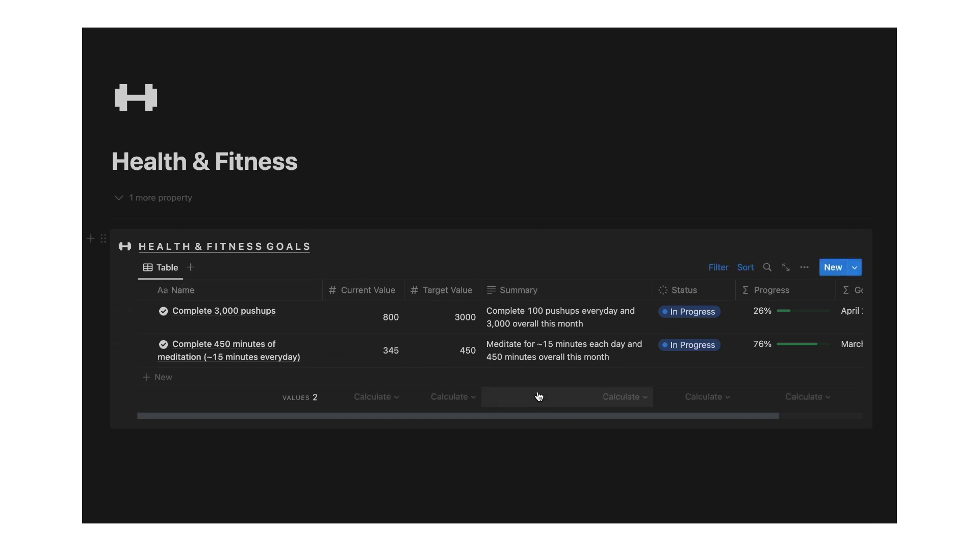
scroll(528, 367, right, 3)
scroll(568, 367, left, 3)
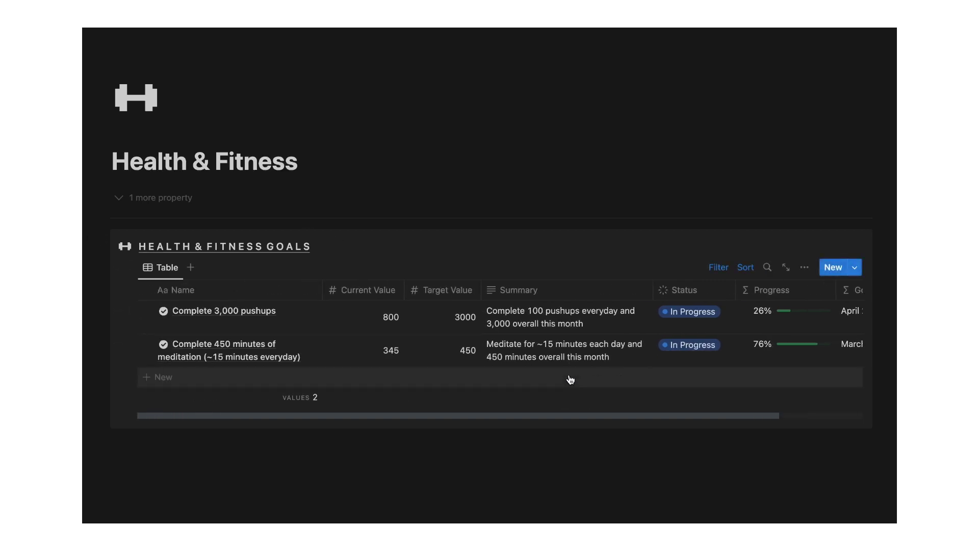
scroll(665, 291, right, 3)
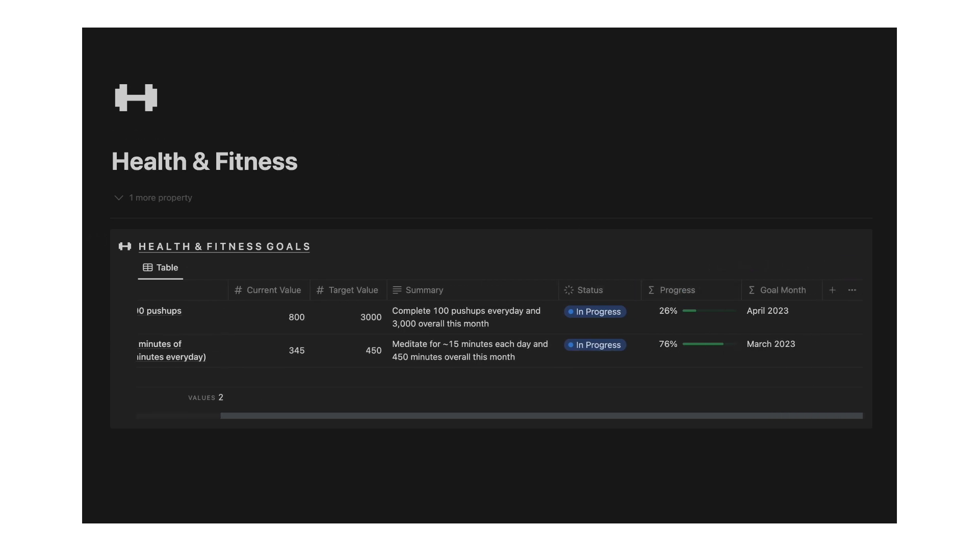
click(142, 92)
scroll(383, 345, down, 5)
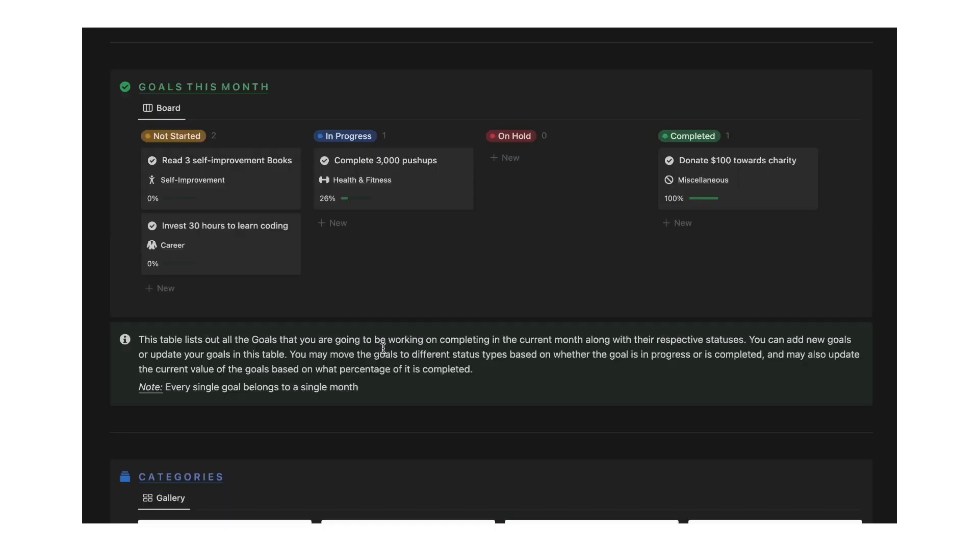
scroll(383, 346, down, 8)
scroll(383, 347, down, 4)
scroll(383, 347, down, 3)
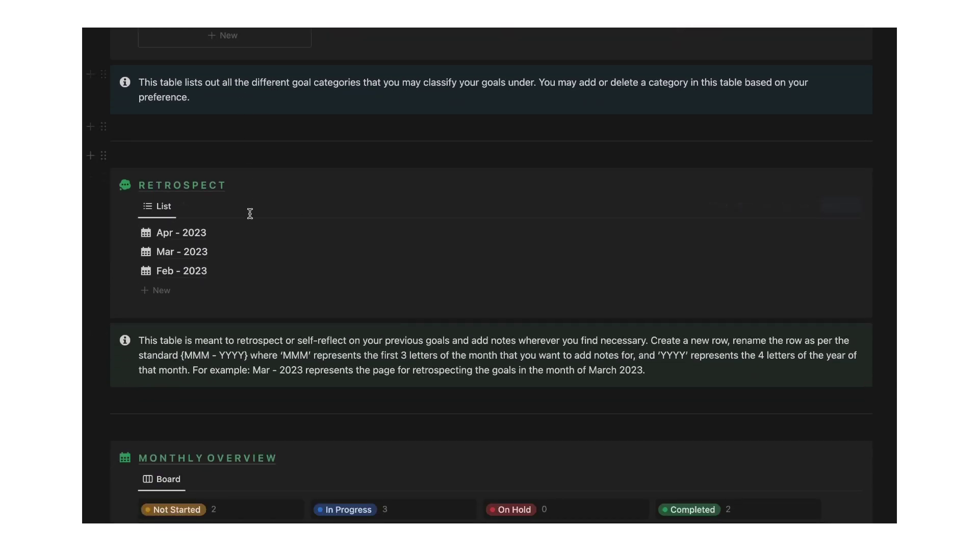
mouse_move(338, 233)
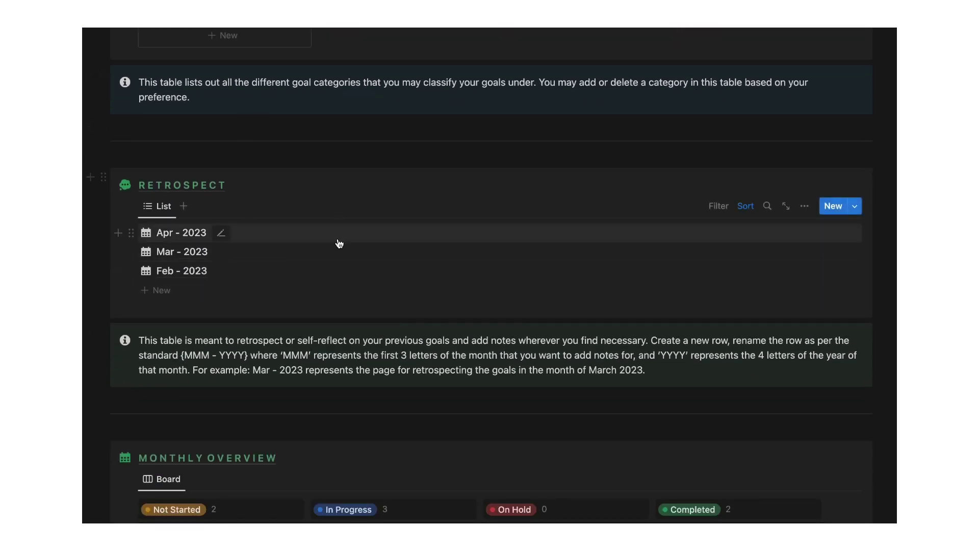
click(182, 251)
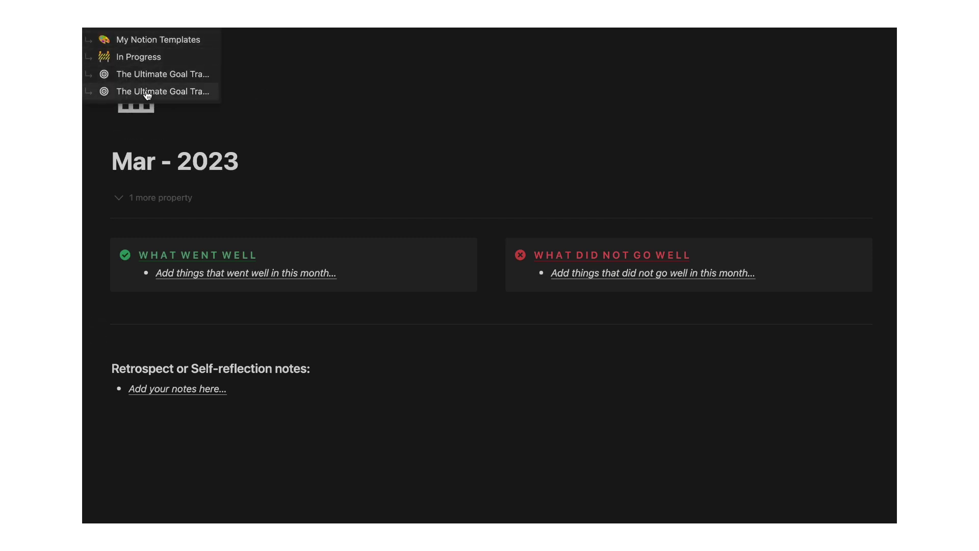
click(162, 90)
scroll(247, 270, up, 8)
scroll(247, 270, up, 2)
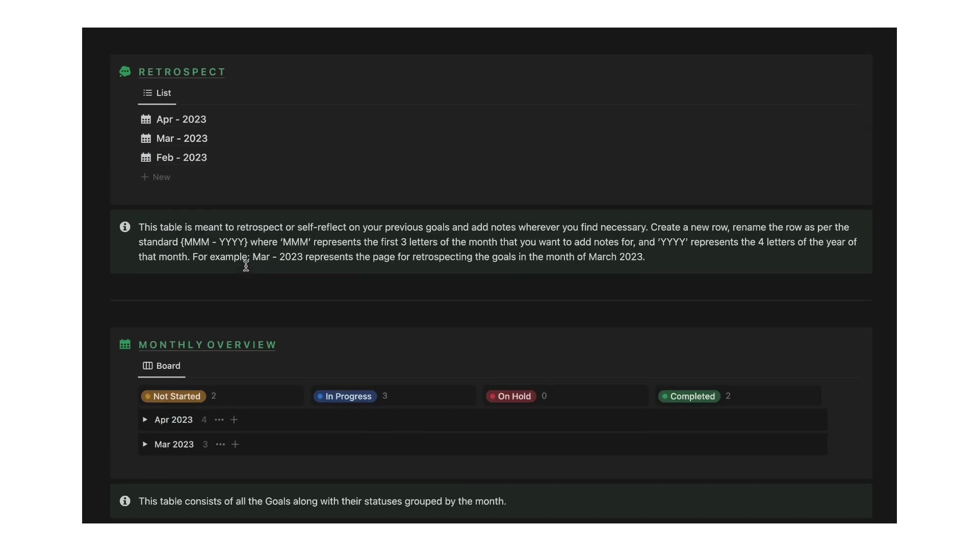
scroll(192, 230, up, 2)
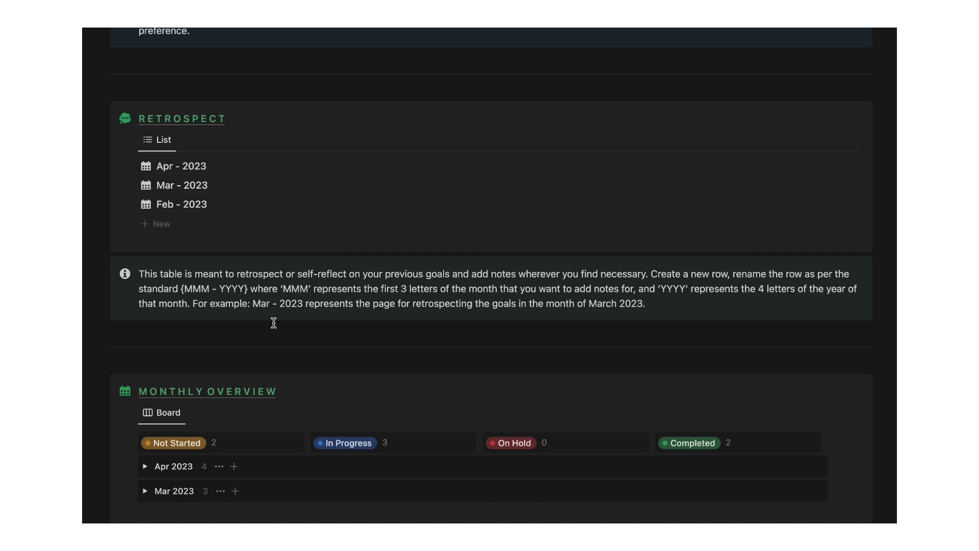
scroll(273, 323, down, 3)
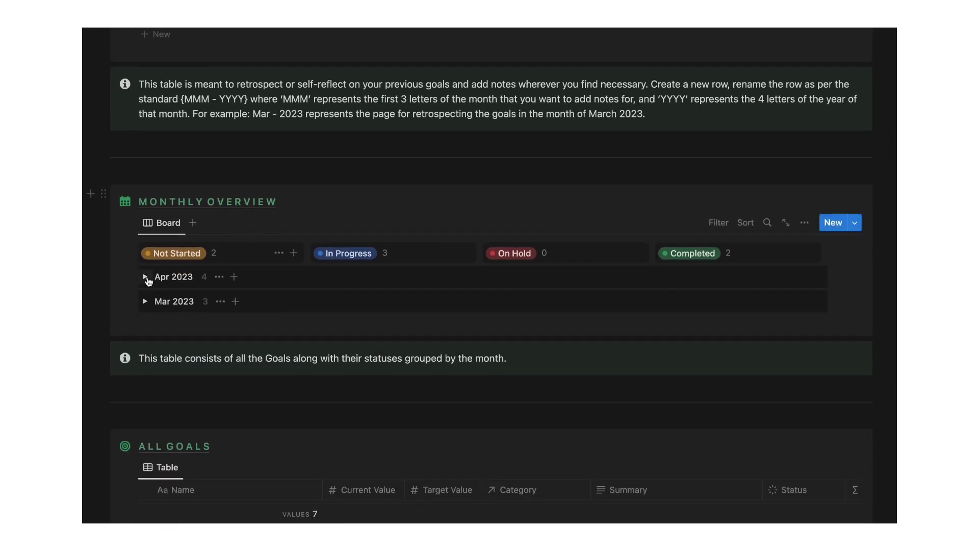
Open the Apr 2023 and Mar 2023 toggles in Monthly Overview
click(145, 277)
scroll(191, 306, down, 2)
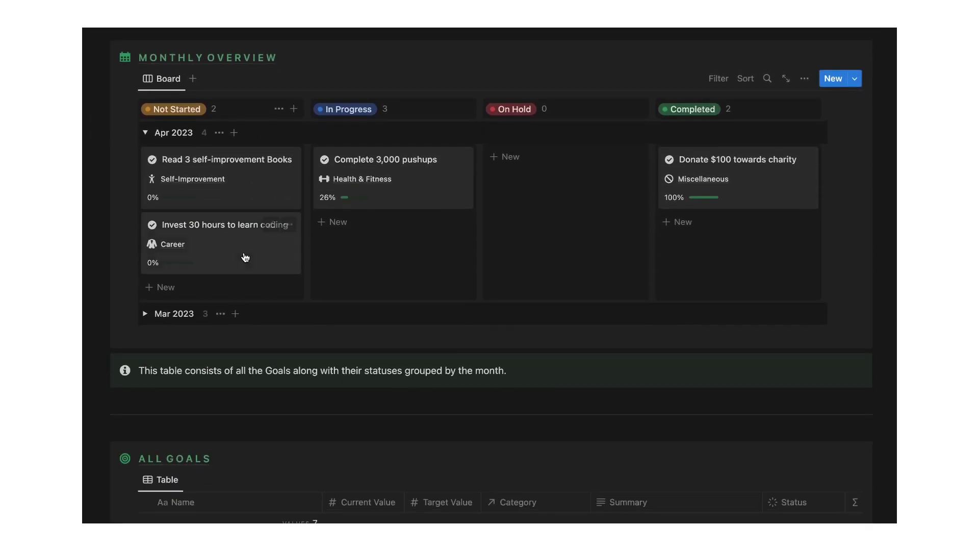
click(144, 314)
scroll(323, 261, down, 1)
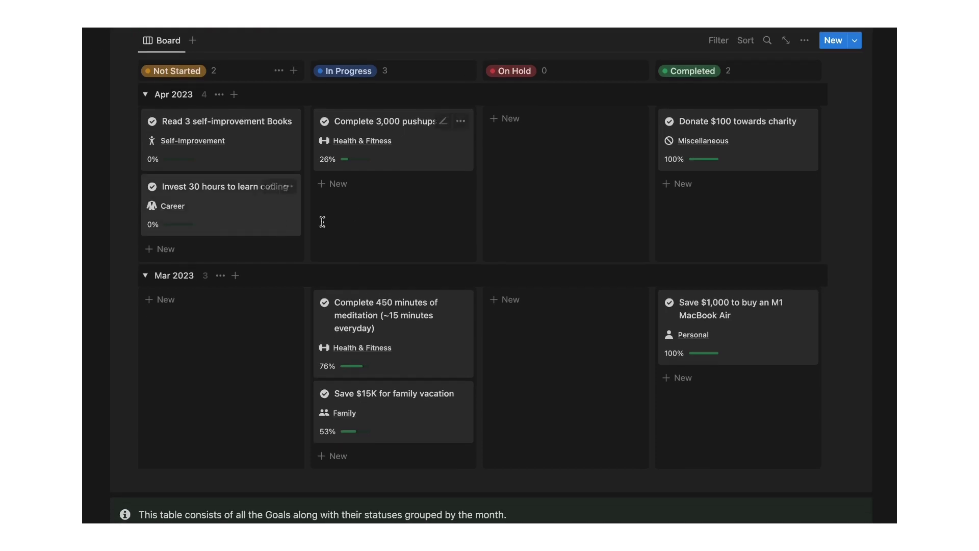
mouse_move(737, 326)
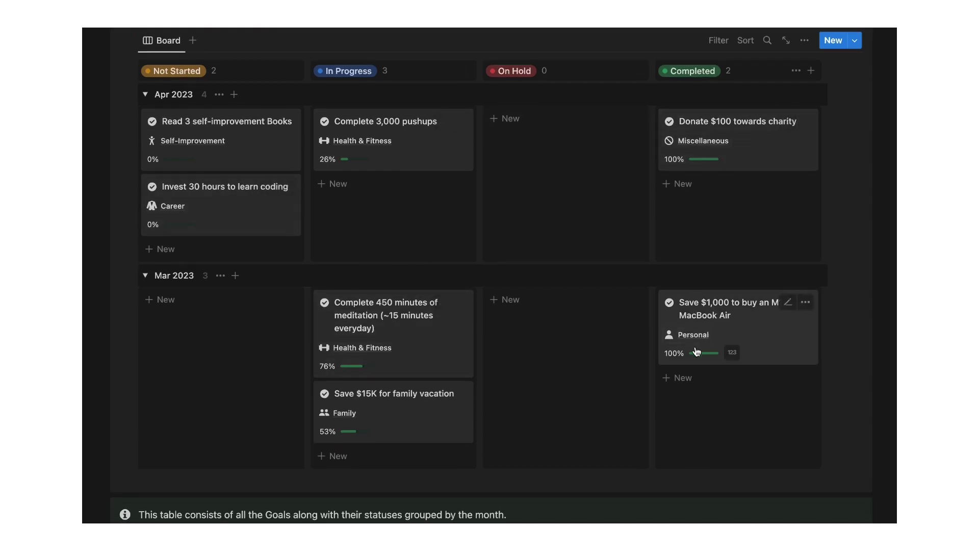
scroll(497, 306, down, 5)
scroll(497, 306, down, 3)
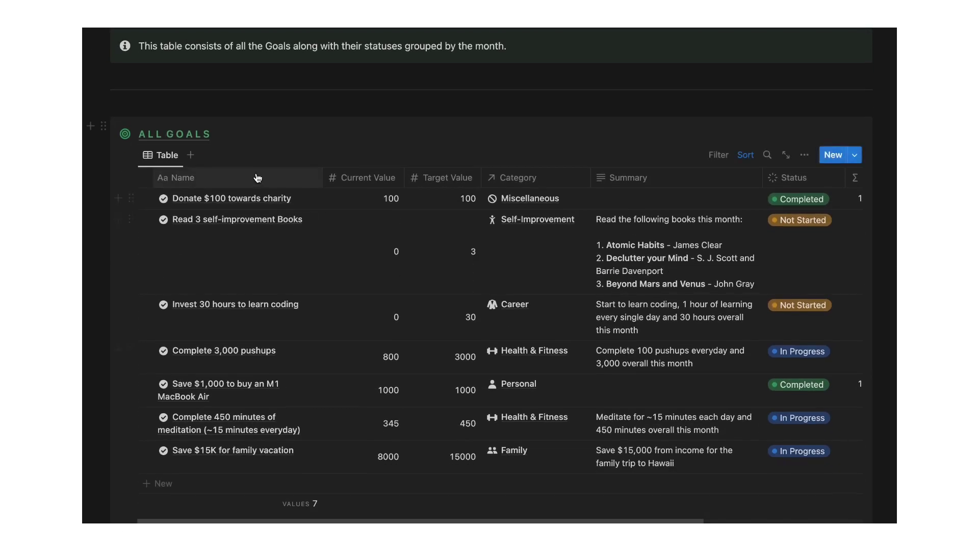
scroll(366, 261, down, 1)
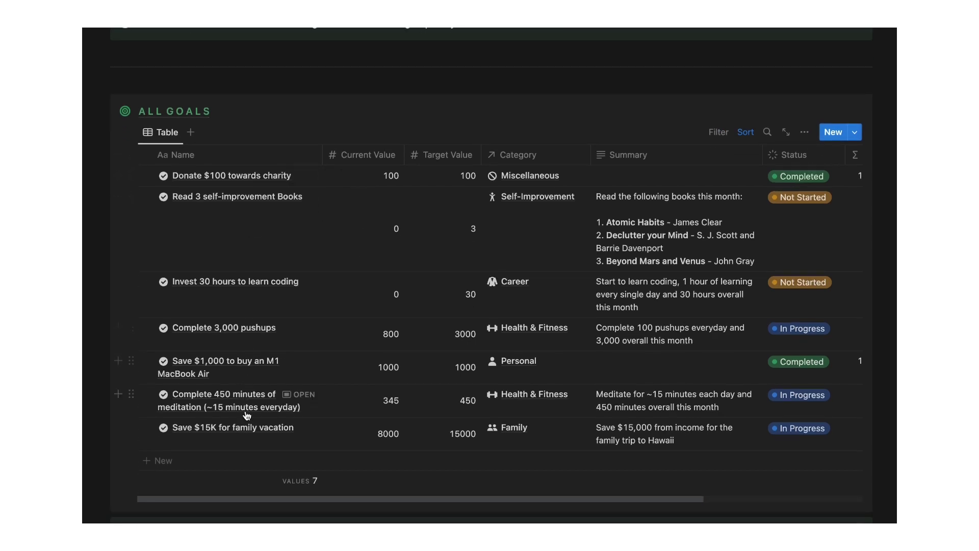
scroll(376, 253, down, 1)
scroll(376, 255, down, 2)
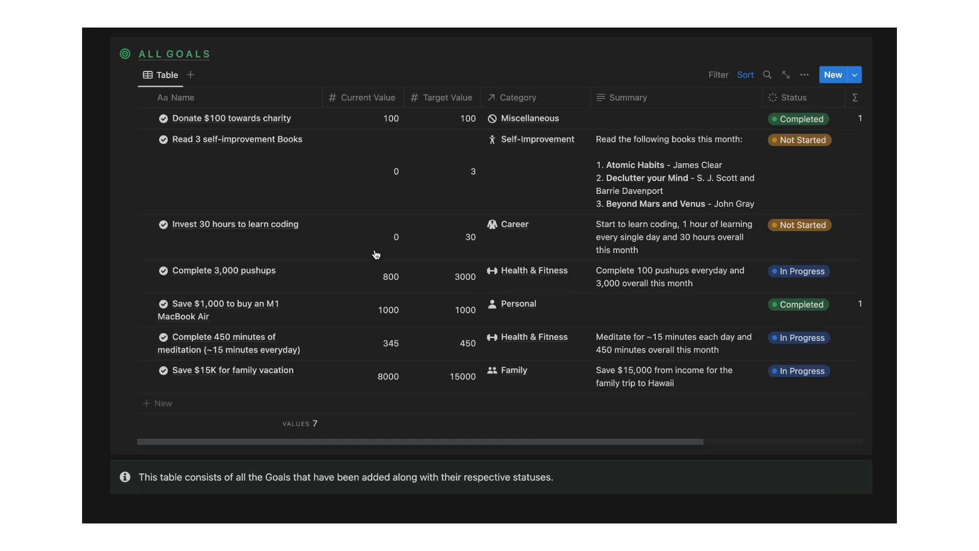
scroll(631, 205, right, 5)
scroll(631, 205, right, 5)
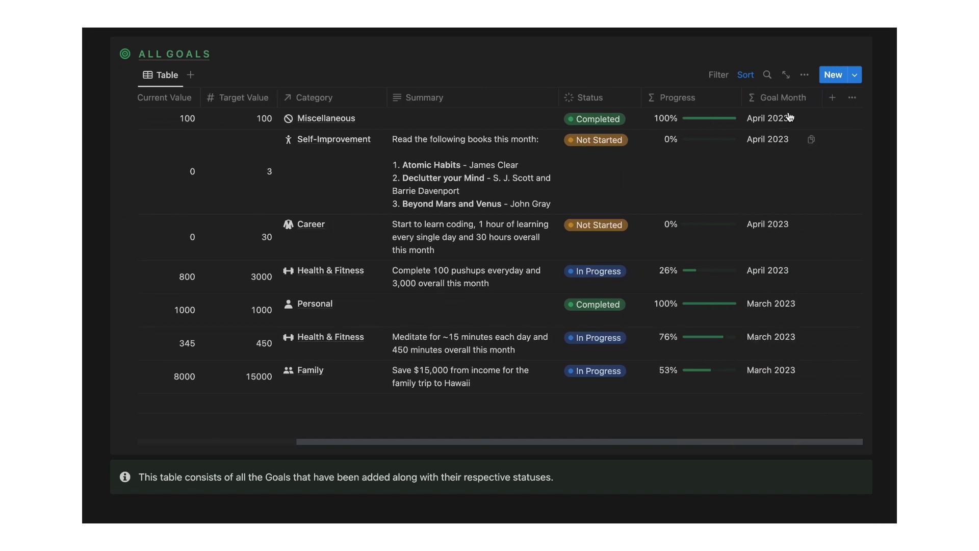
scroll(631, 205, left, 5)
scroll(631, 214, left, 5)
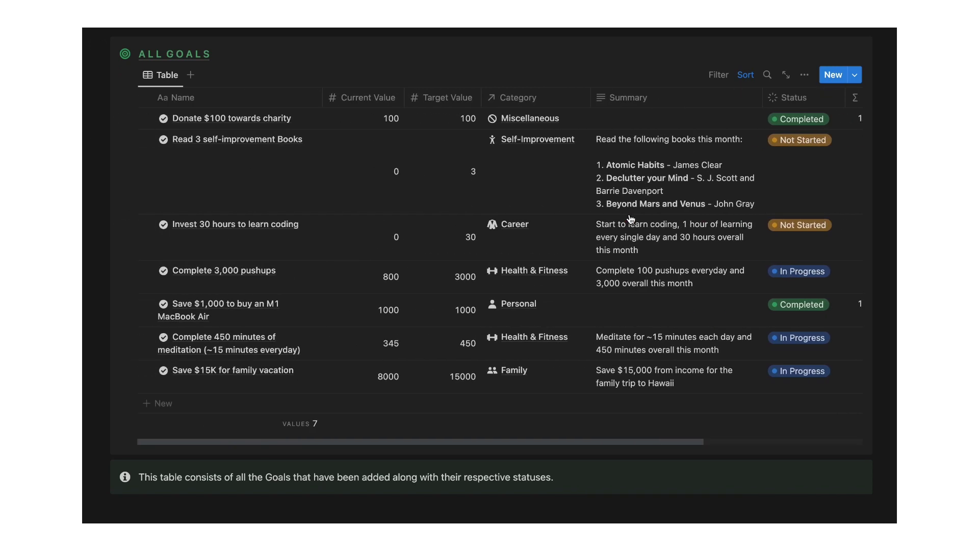